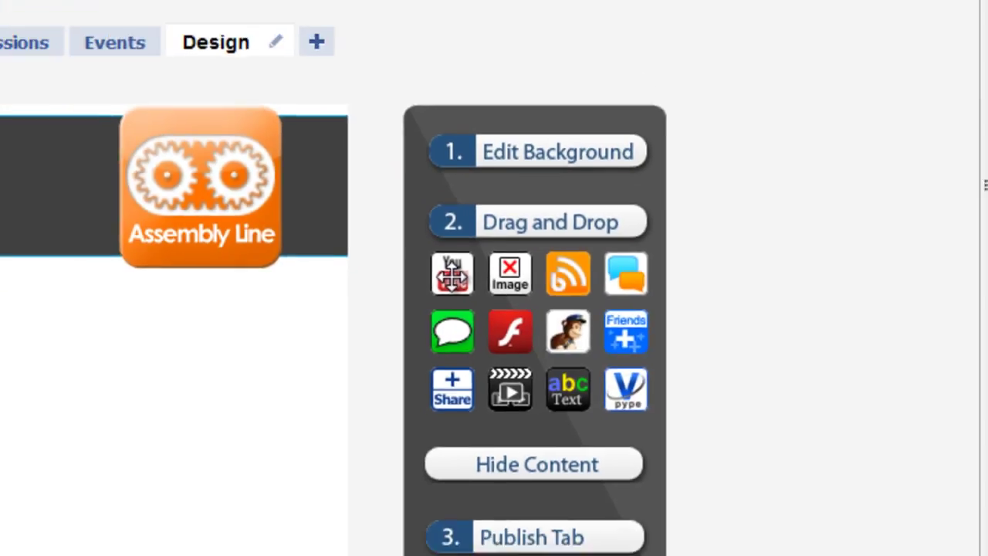
drag(362, 257, 400, 376)
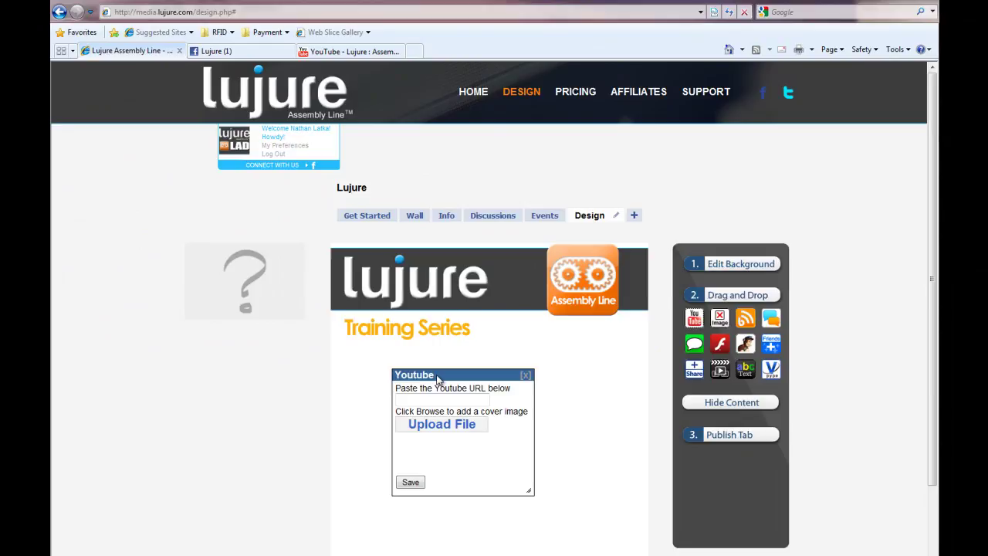
click(414, 390)
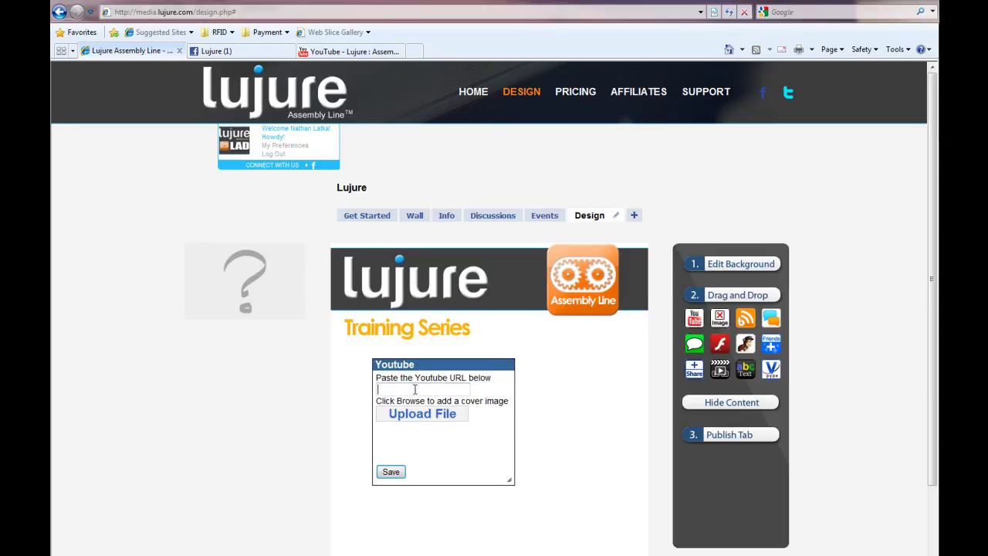
click(344, 52)
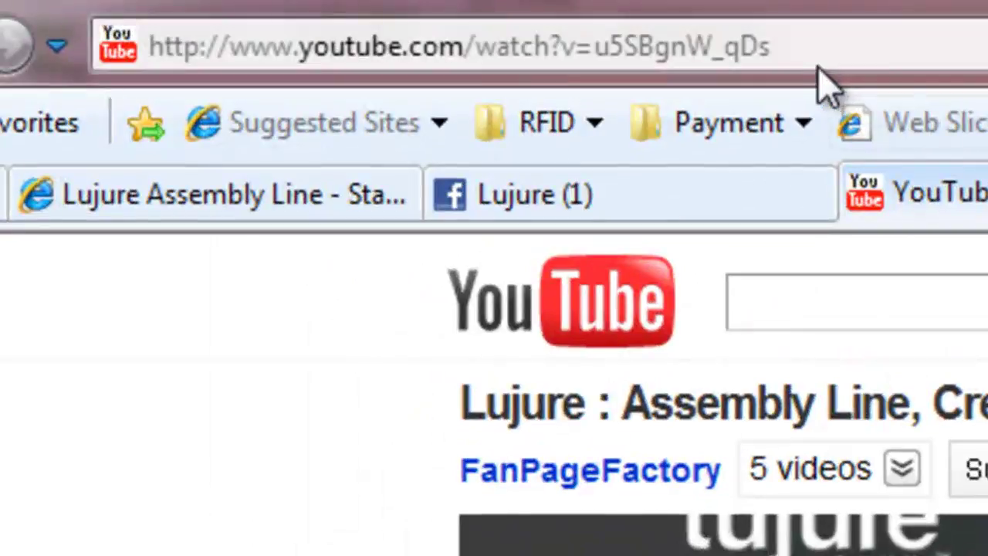
click(663, 51)
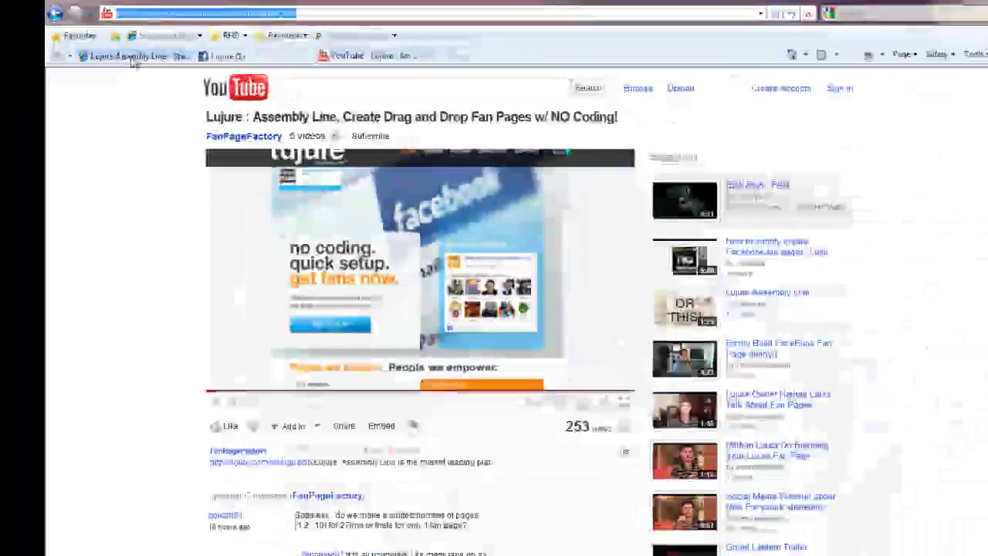
click(205, 196)
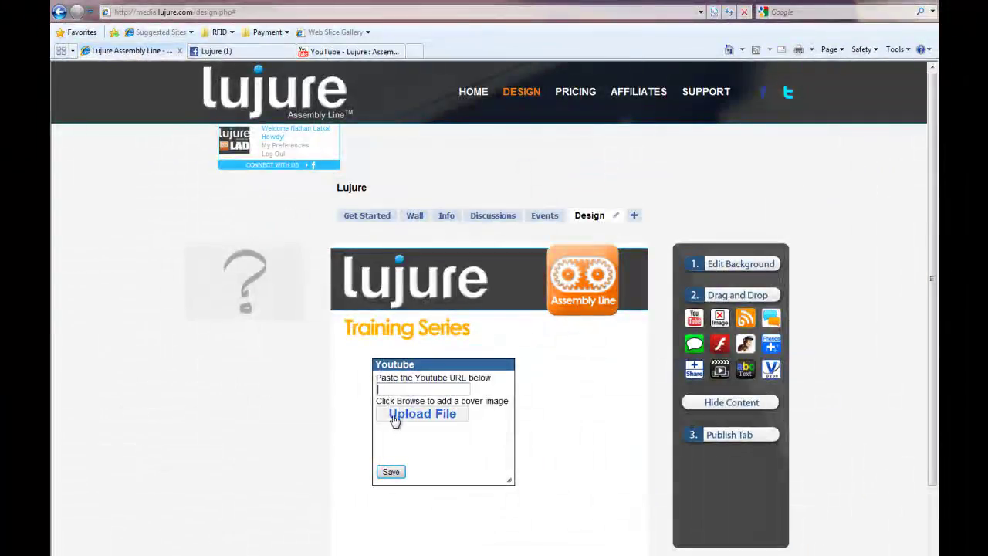
key(ctrl+v)
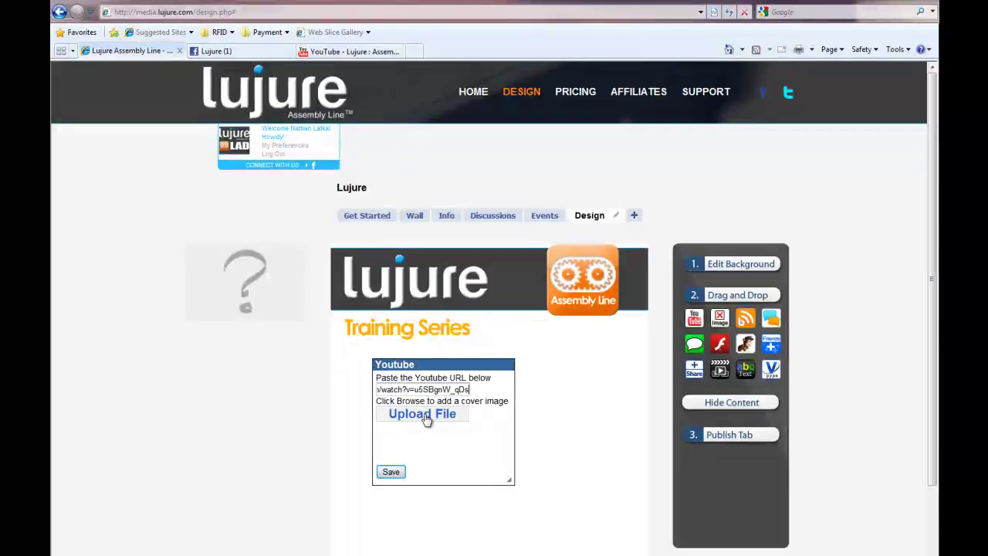
- Upload 2video_cover as the Youtube widget's cover image and save the widget
click(419, 415)
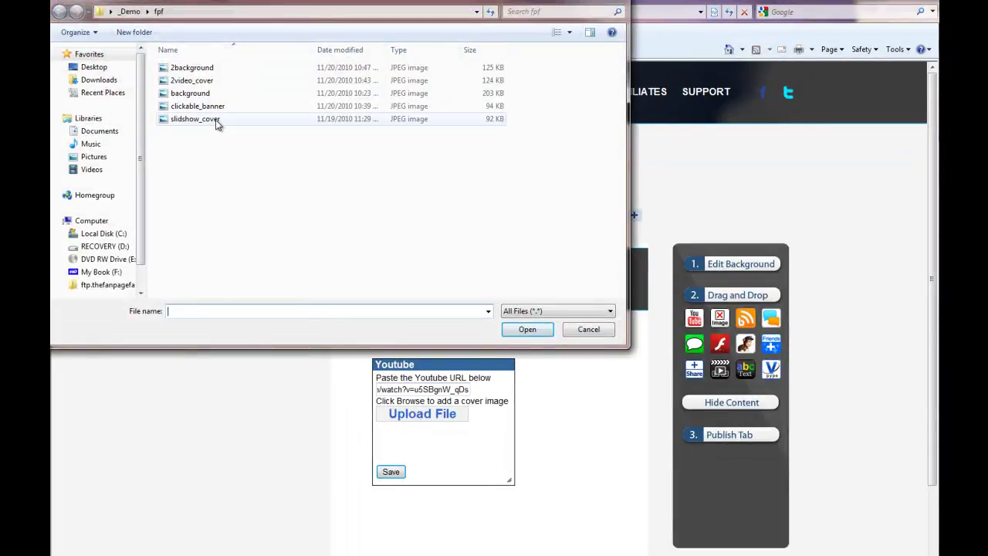
double_click(192, 80)
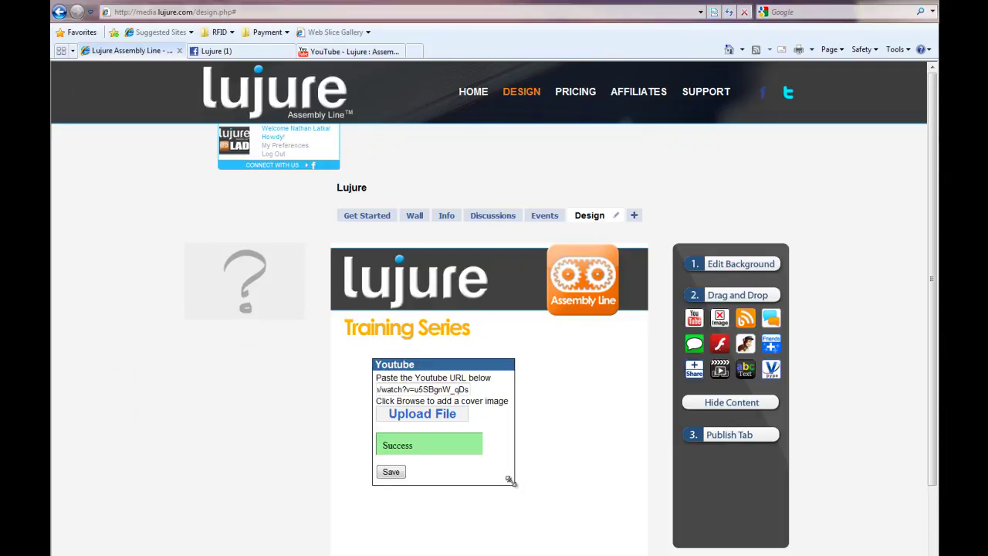
click(391, 472)
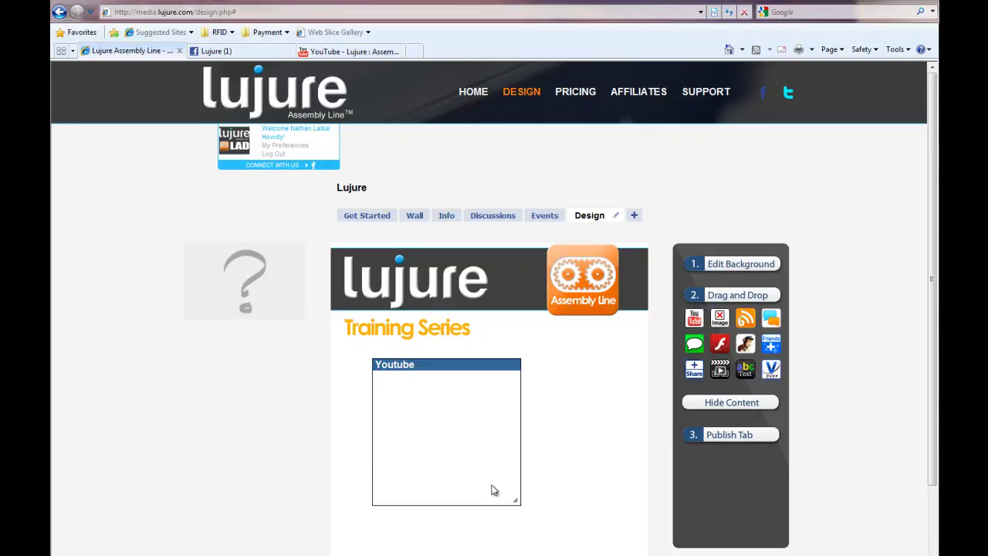
- Enlarge the Youtube widget to nearly the width of the page and centre it under the Training Series heading
scroll(495, 486, down, 1)
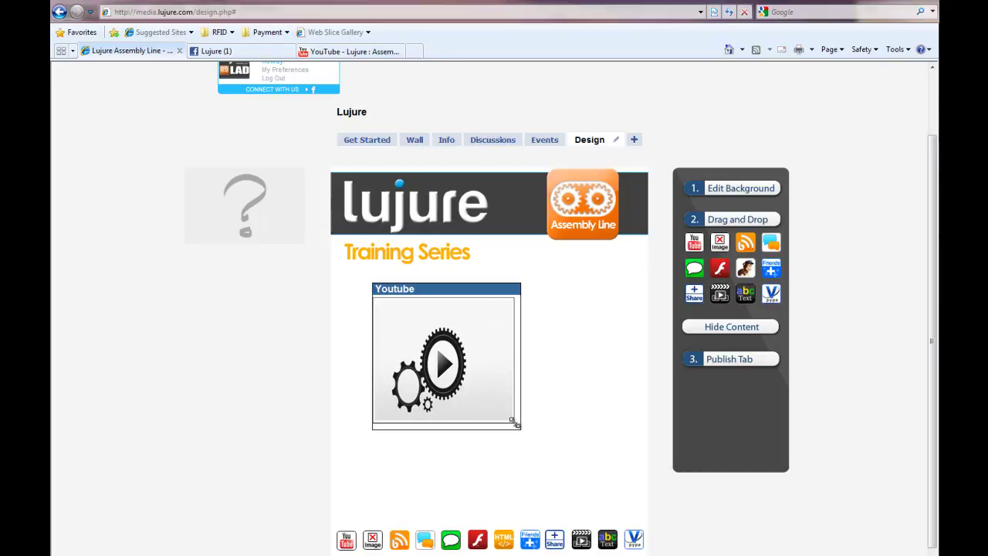
drag(519, 425, 623, 457)
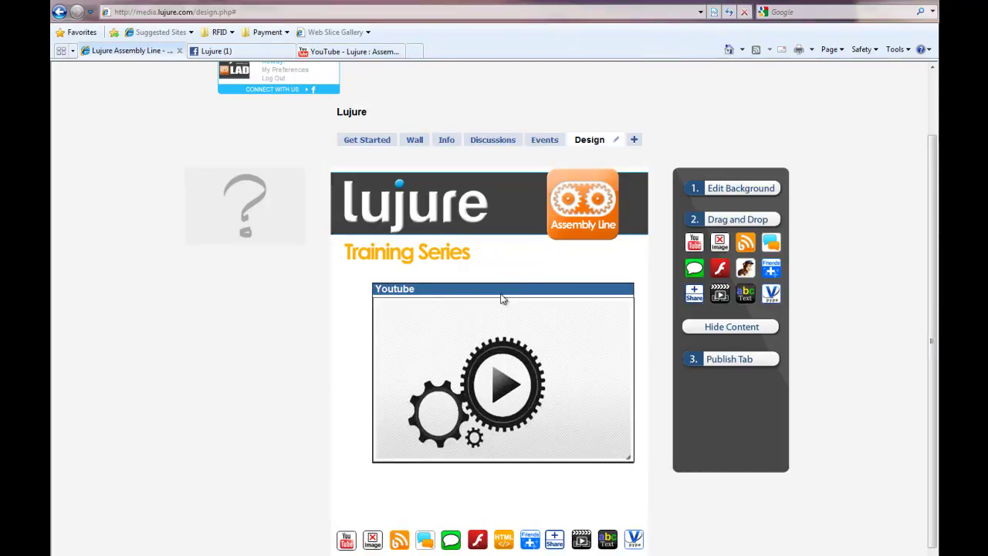
drag(501, 294, 486, 295)
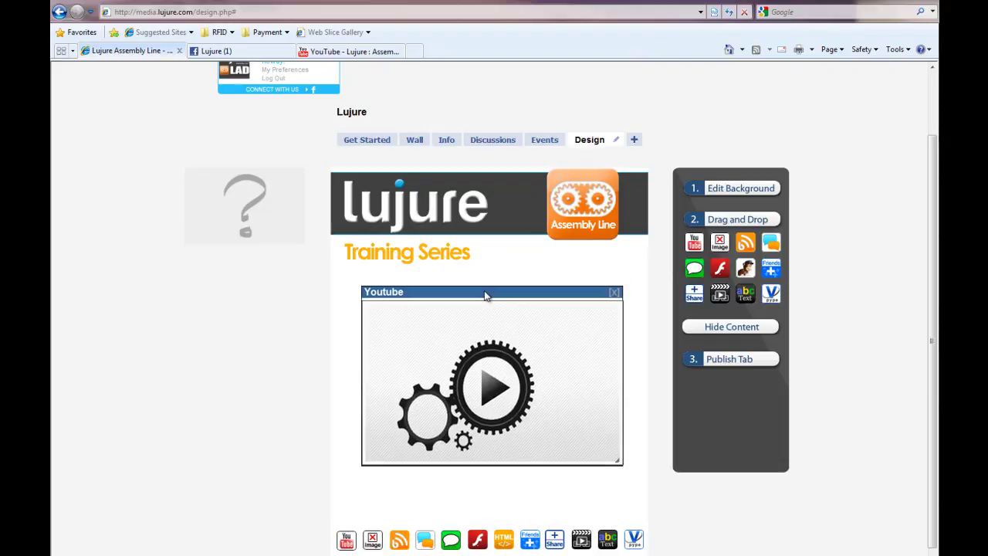
- Publish the designed tab and dismiss the resulting message
click(733, 360)
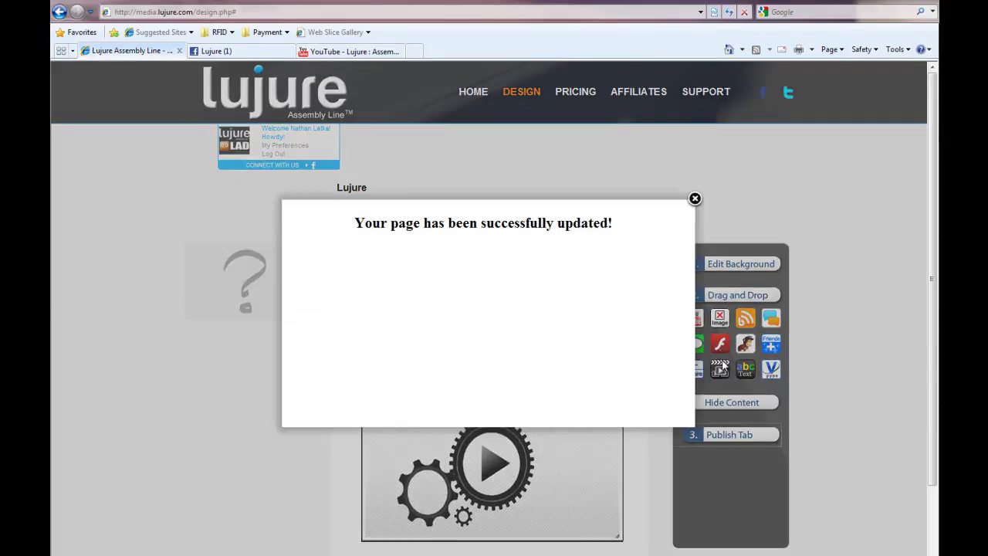
click(694, 200)
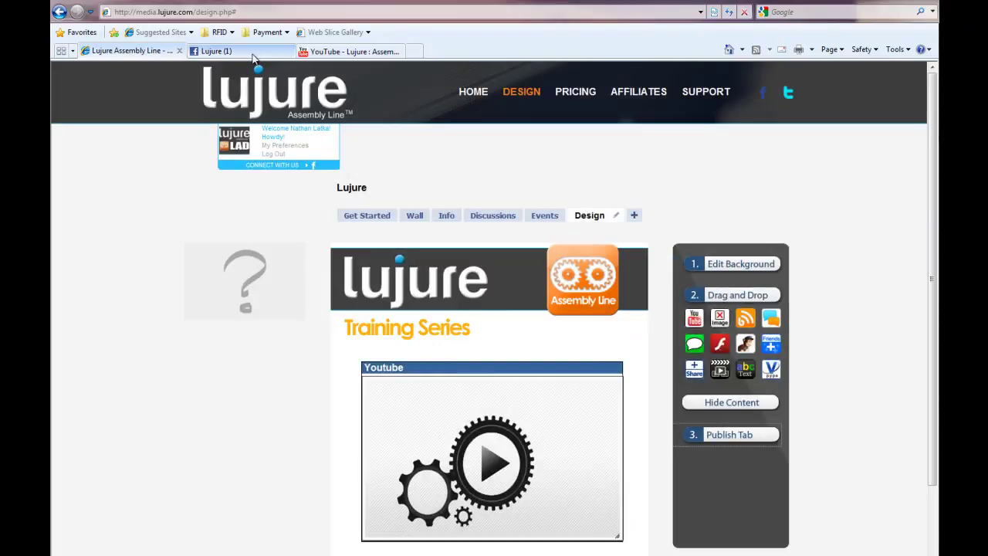
- Check the published video on the Facebook page's Welcome tab by playing it briefly and pausing it
click(292, 51)
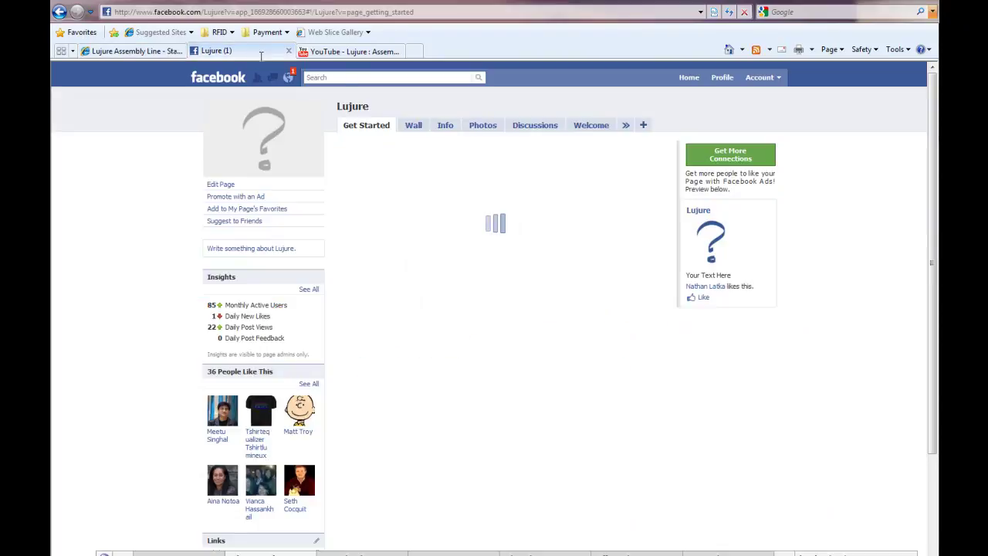
click(588, 127)
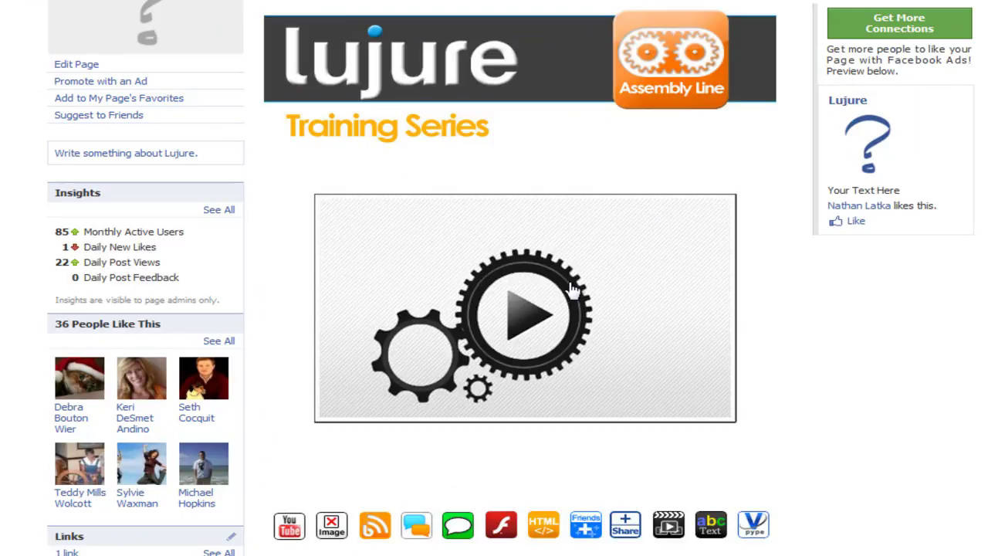
click(523, 313)
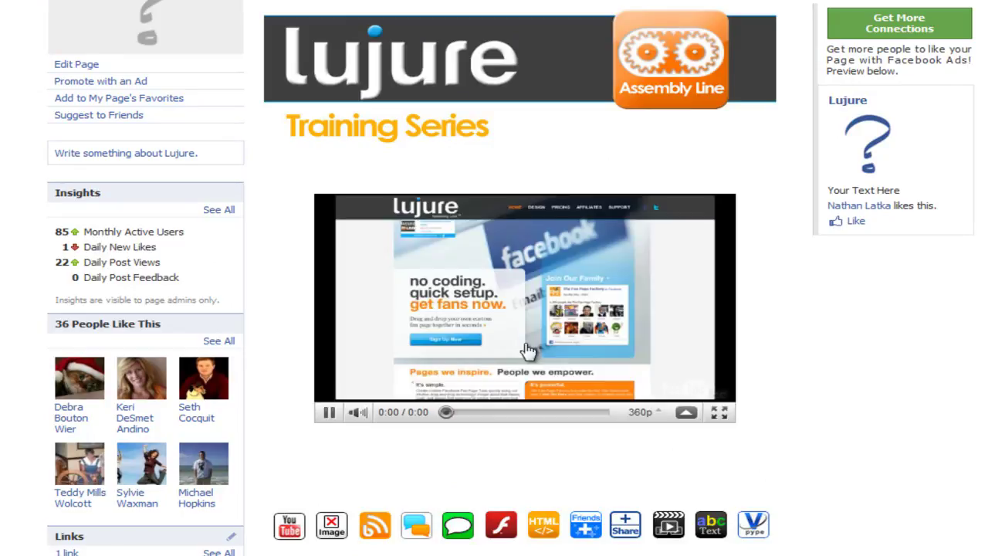
click(330, 416)
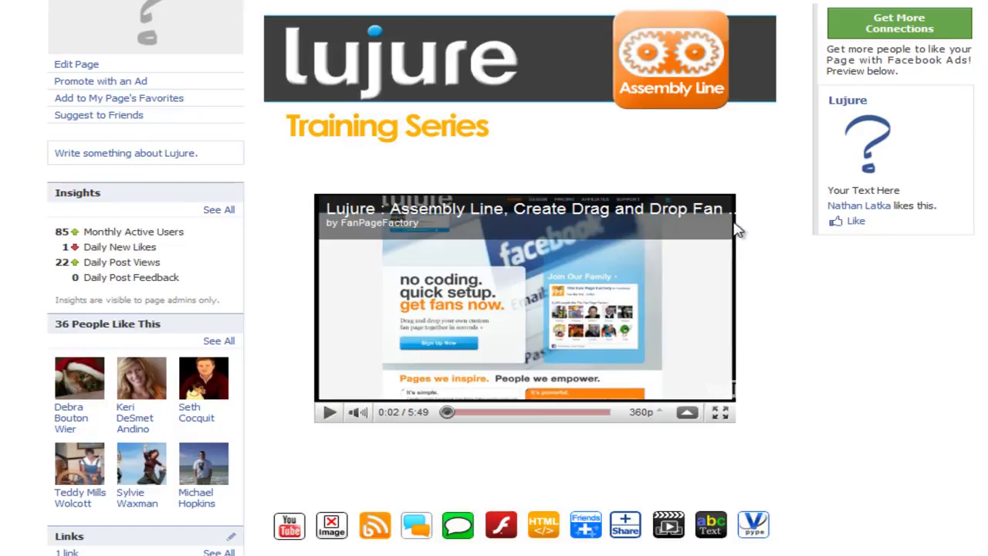
- Inspect the Youtube settings behind Edit Youtube Video on the Facebook page and close them without submitting
scroll(742, 222, down, 3)
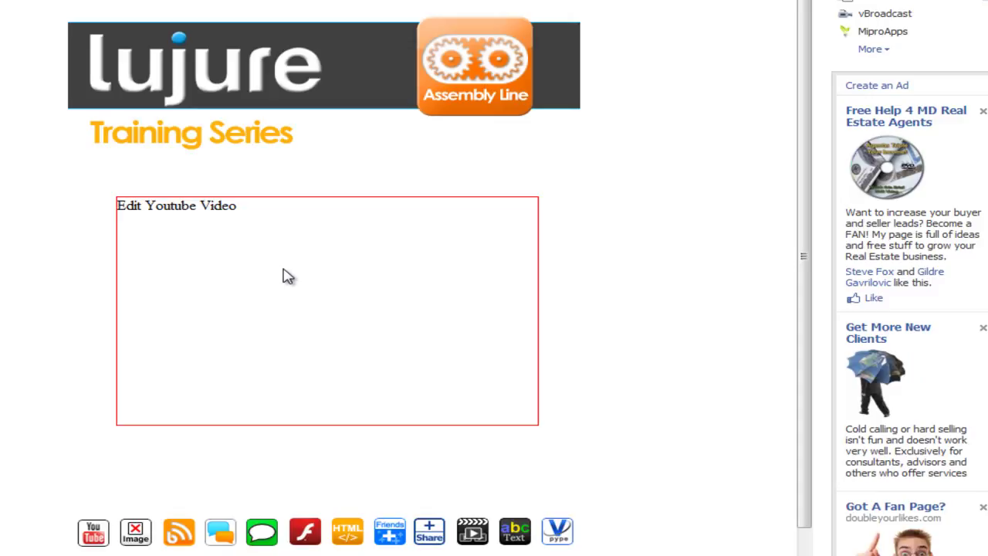
click(179, 216)
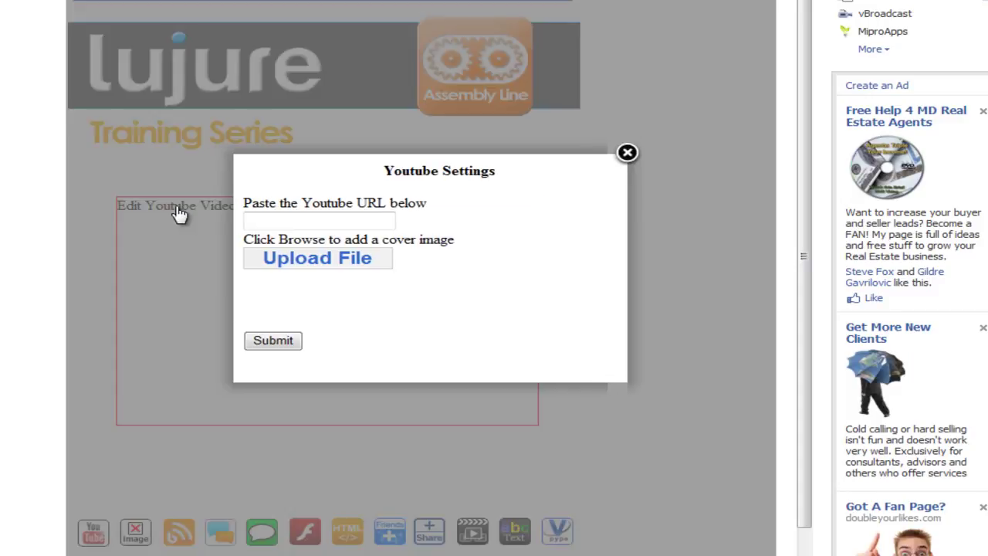
click(285, 222)
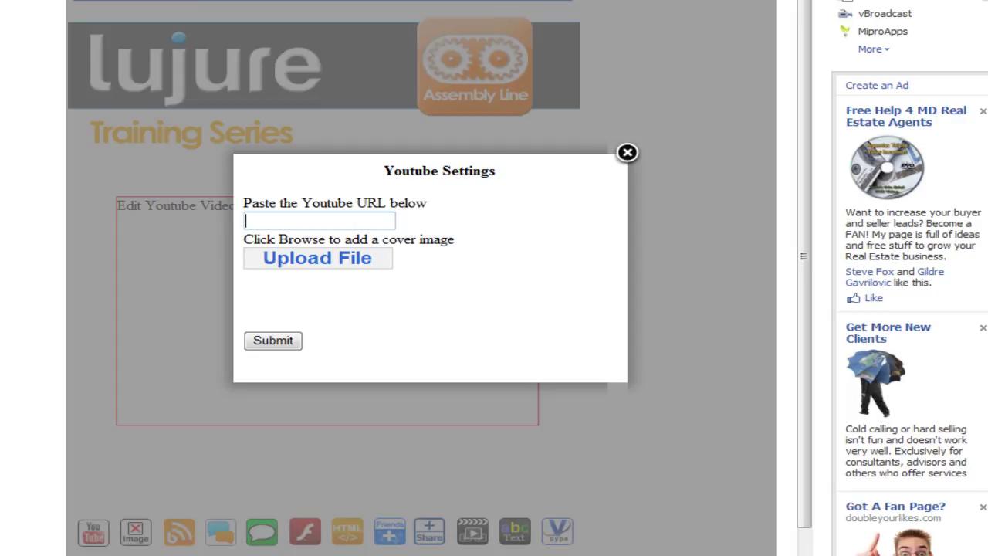
click(627, 153)
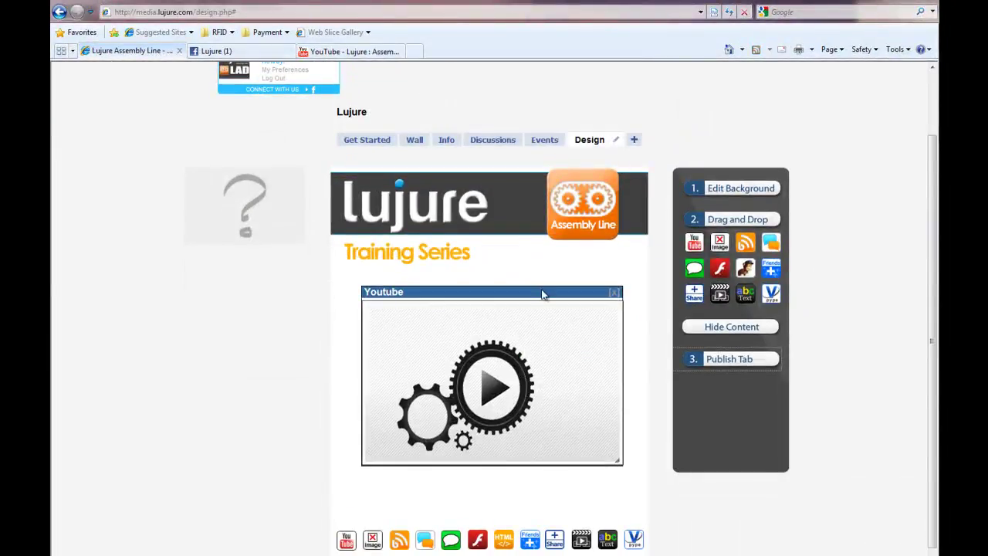
- In the Lujure design page, shift the Youtube widget toward the upper left and shrink it to make room below
drag(543, 291, 529, 280)
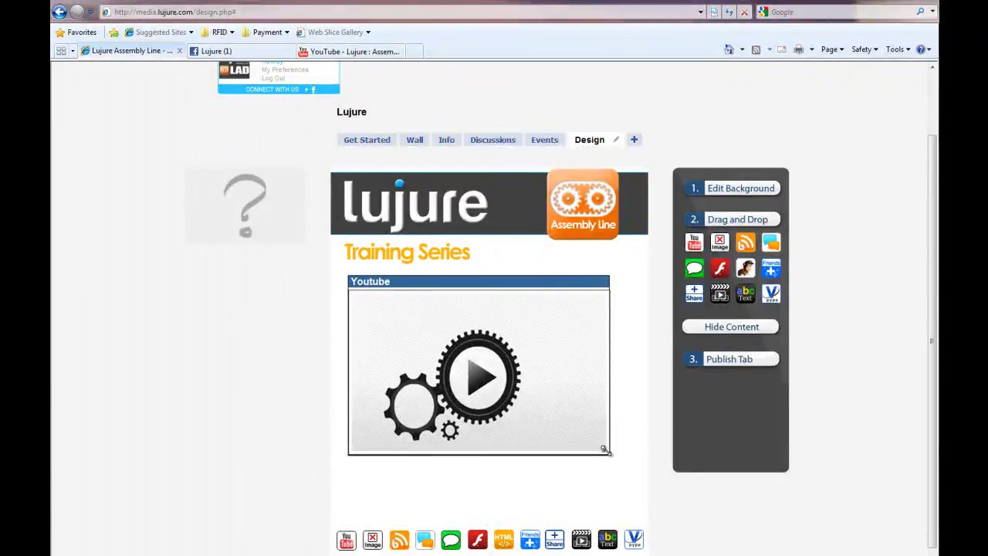
drag(604, 450, 529, 375)
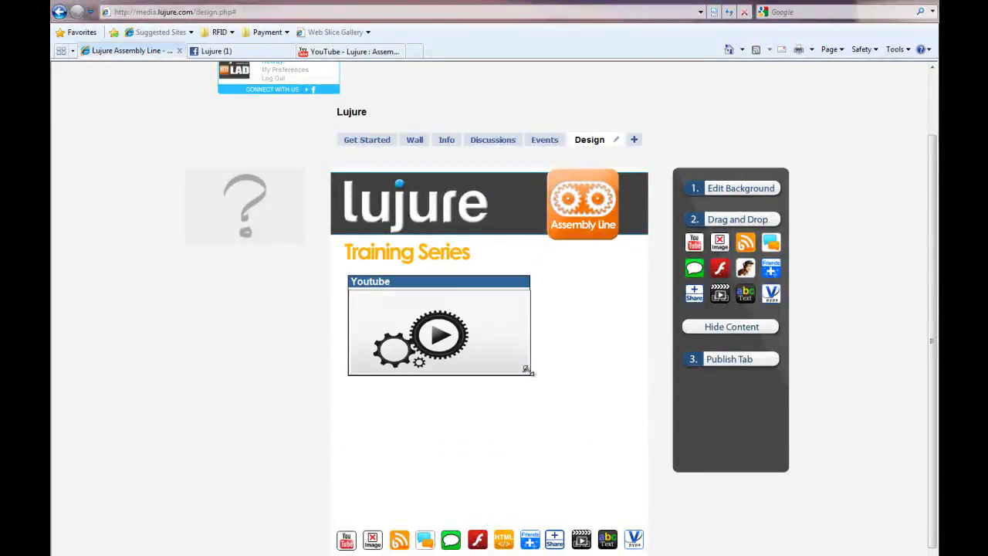
drag(702, 243, 386, 432)
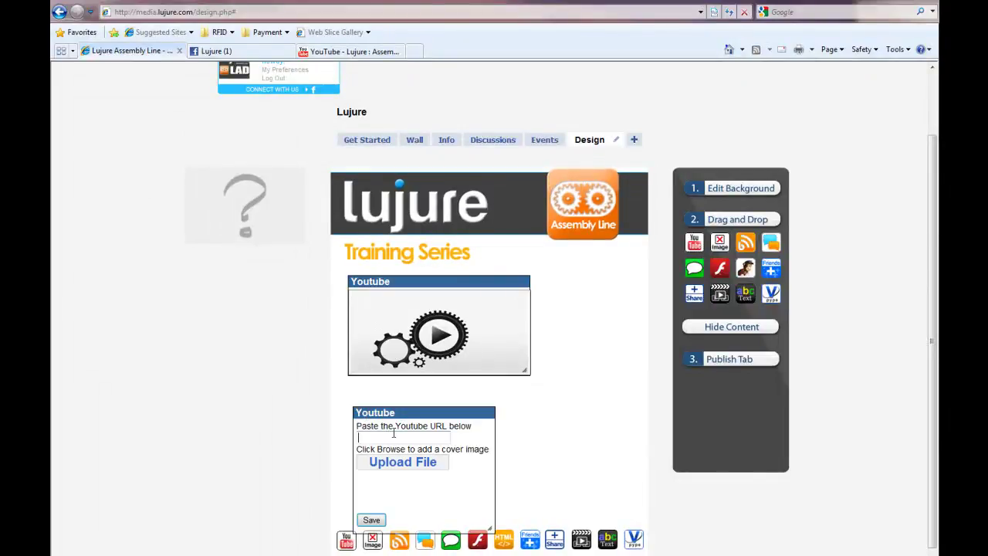
text(http://www.youtube.com/watch?v=u5SBgnW_qDs)
key(Tab)
key(Return)
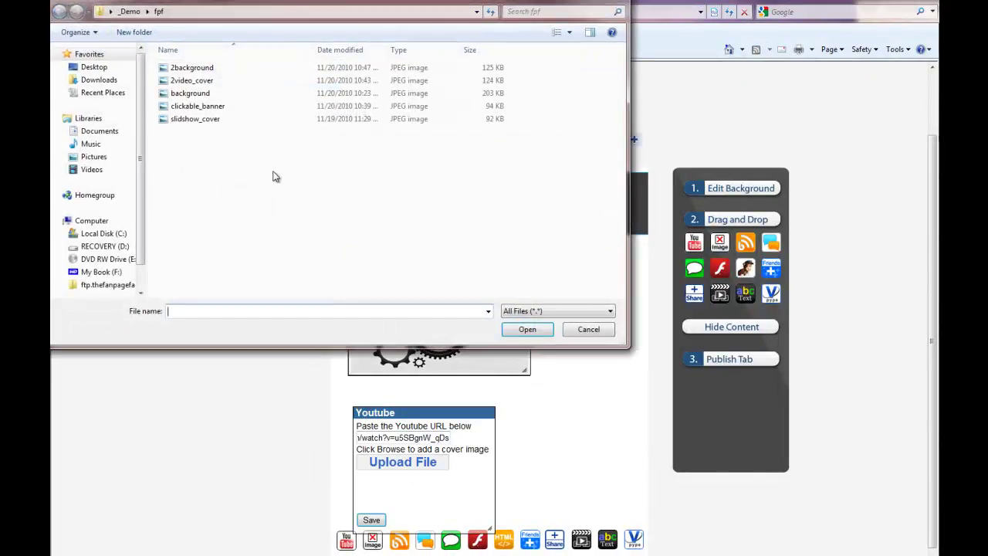
click(199, 81)
double_click(199, 81)
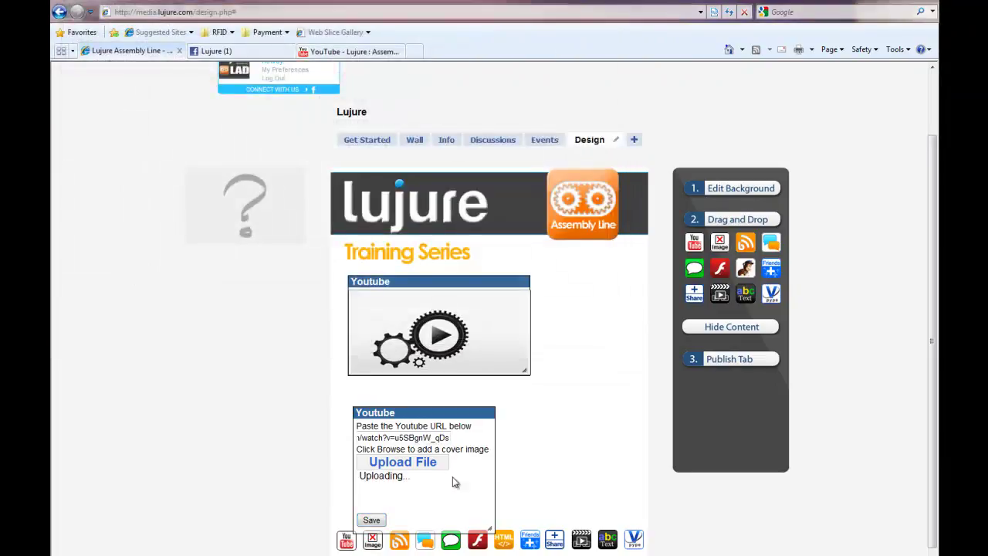
click(371, 520)
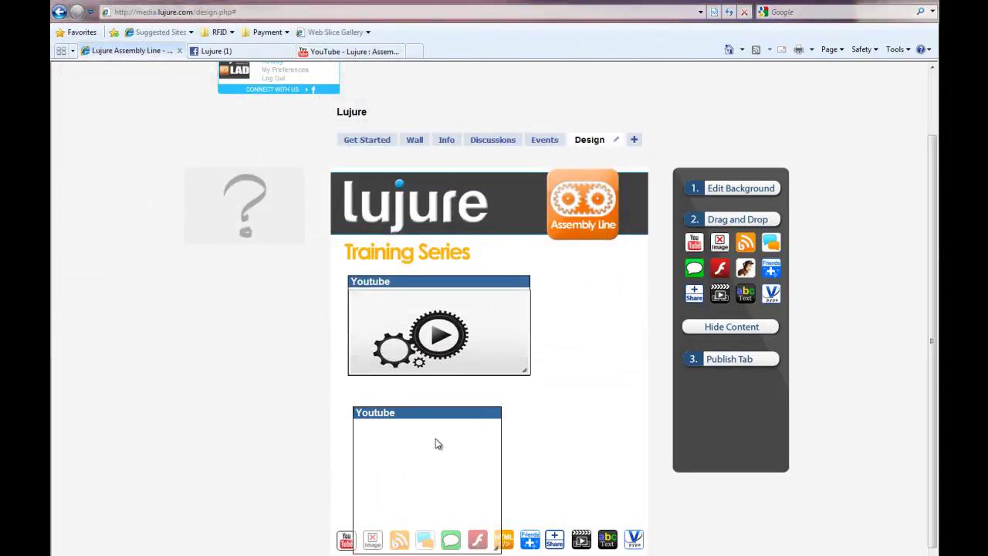
- Shrink both Youtube widgets to matching sizes and place them side by side just above the bottom icon row, with the first one on the right
drag(498, 546, 491, 515)
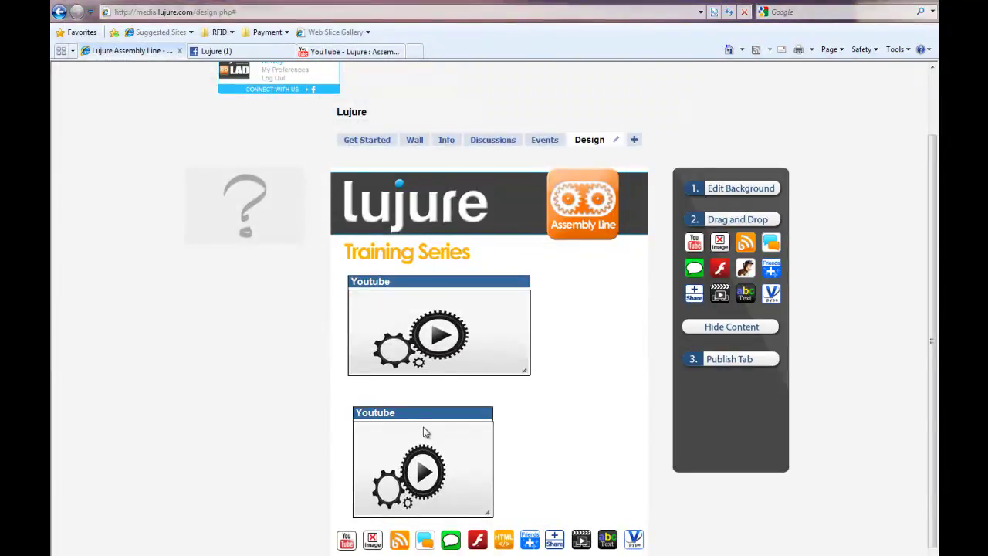
drag(415, 419, 408, 410)
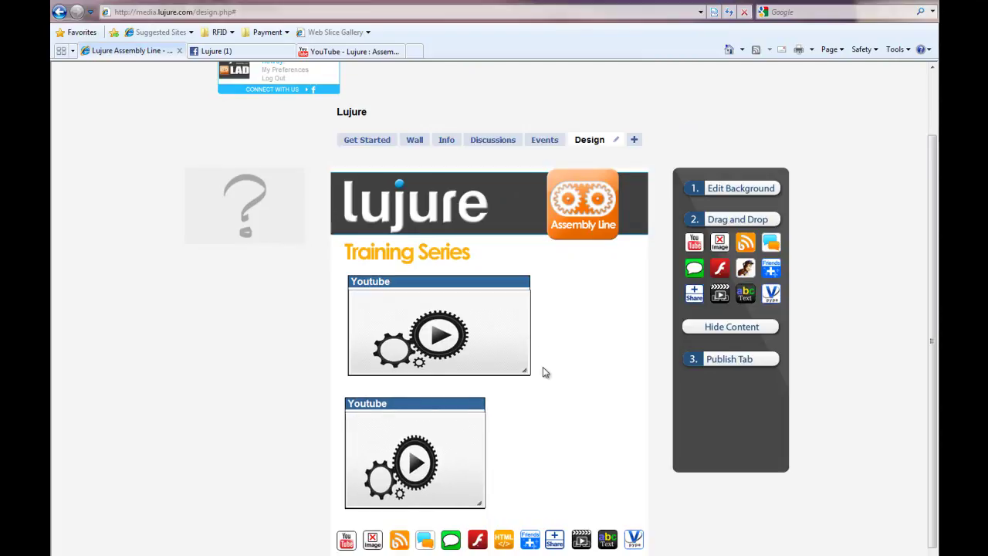
drag(526, 372, 483, 382)
drag(408, 282, 553, 406)
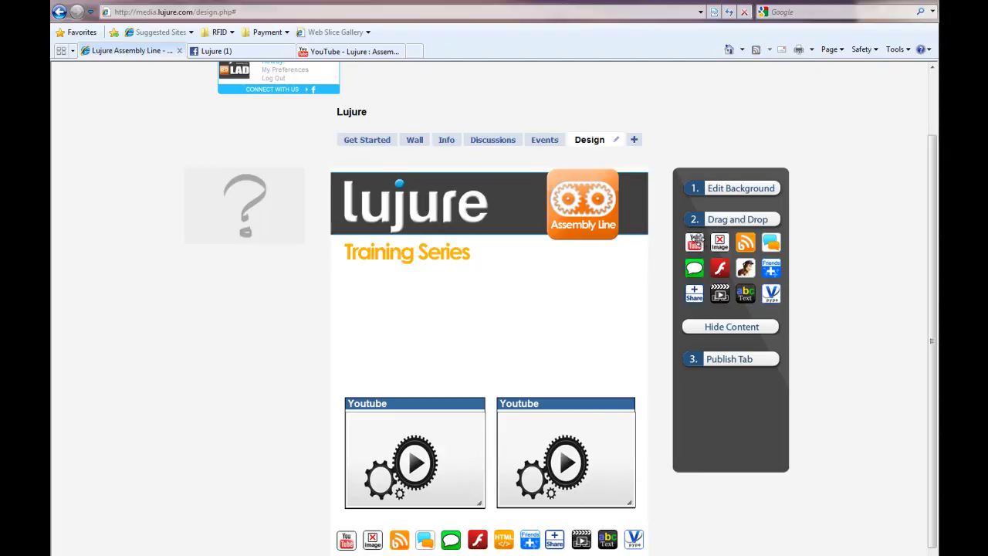
drag(694, 241, 408, 312)
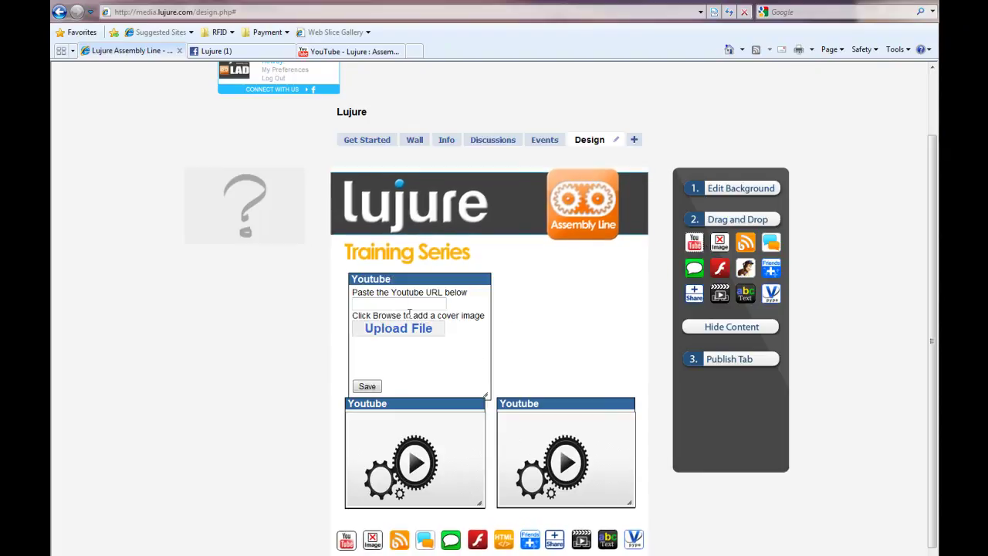
click(407, 304)
key(ctrl+v)
click(419, 331)
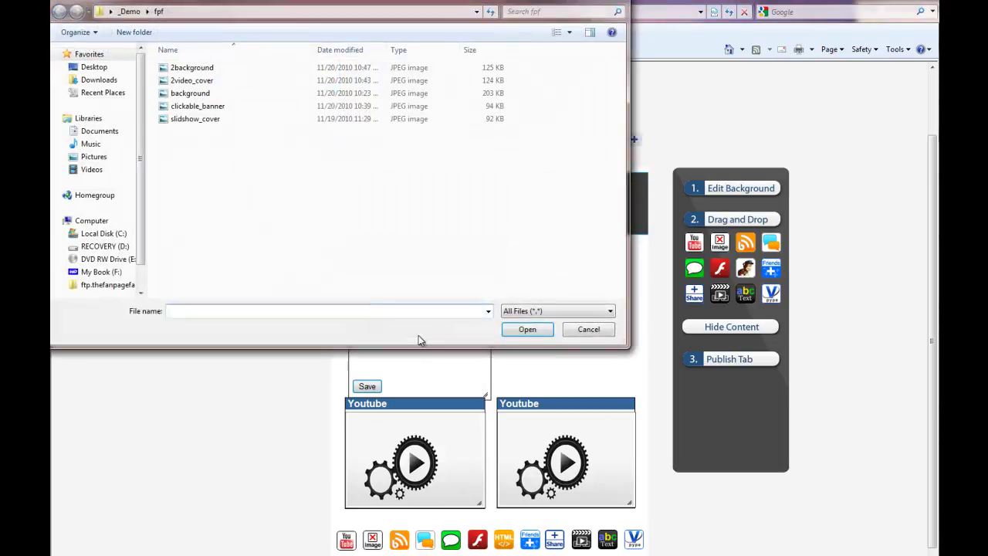
double_click(188, 82)
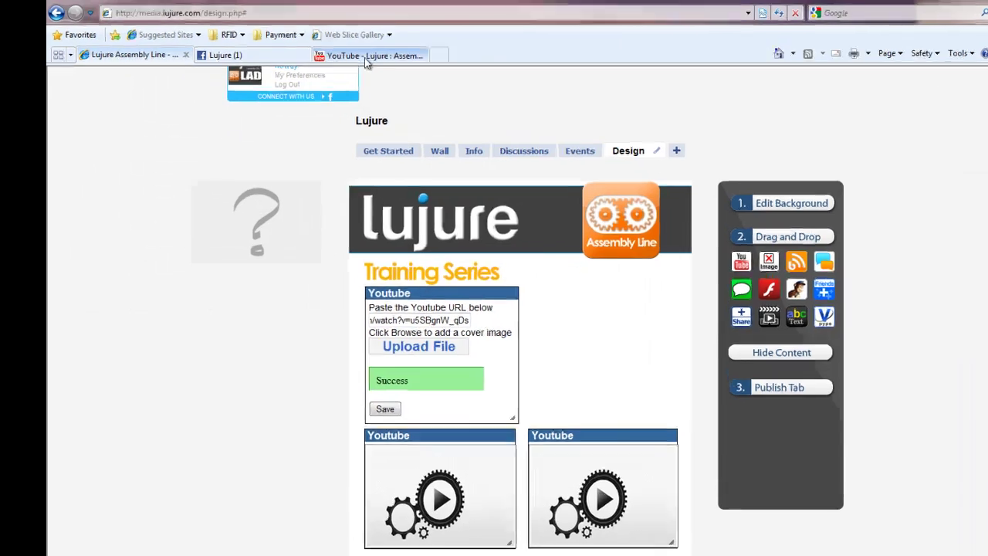
click(366, 57)
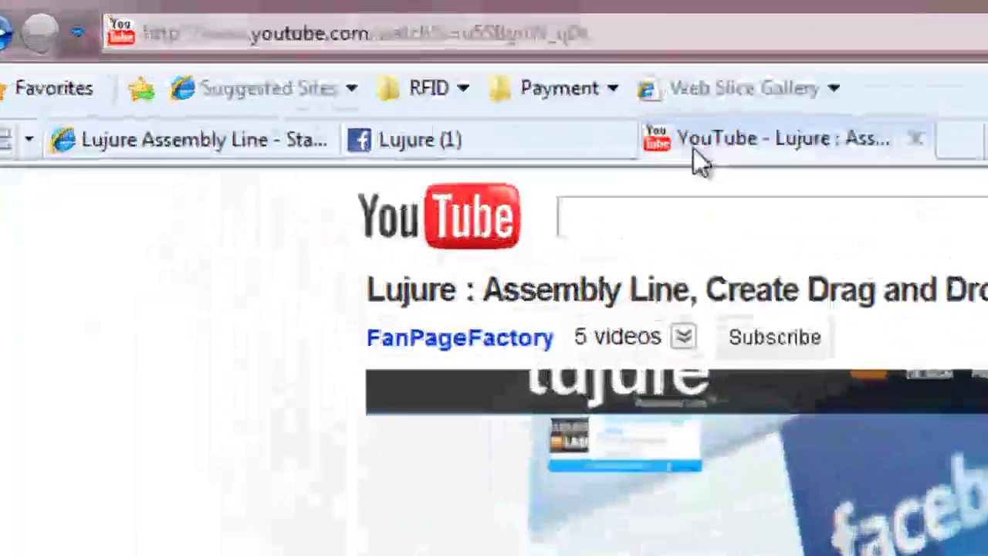
click(318, 13)
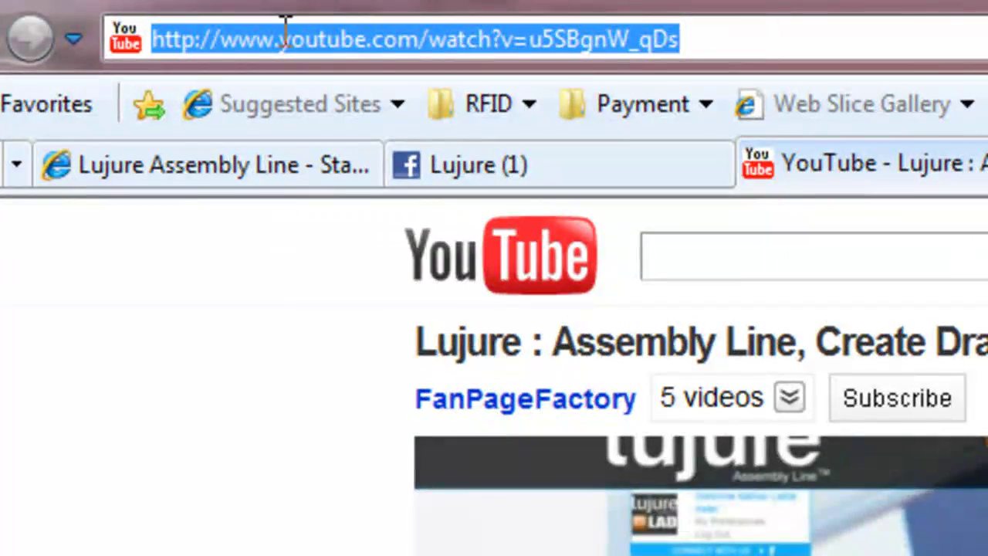
key(ctrl+c)
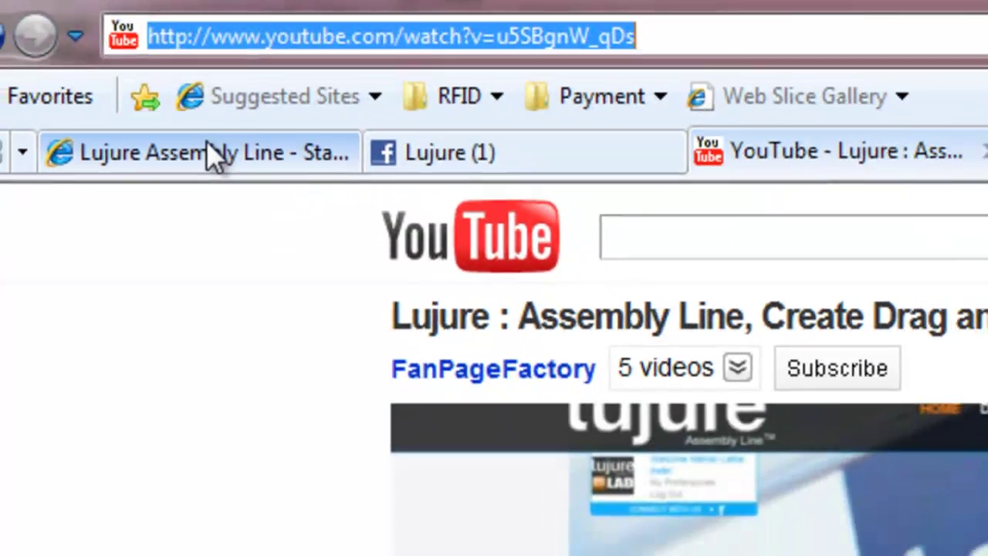
click(224, 164)
click(416, 297)
key(ctrl+v)
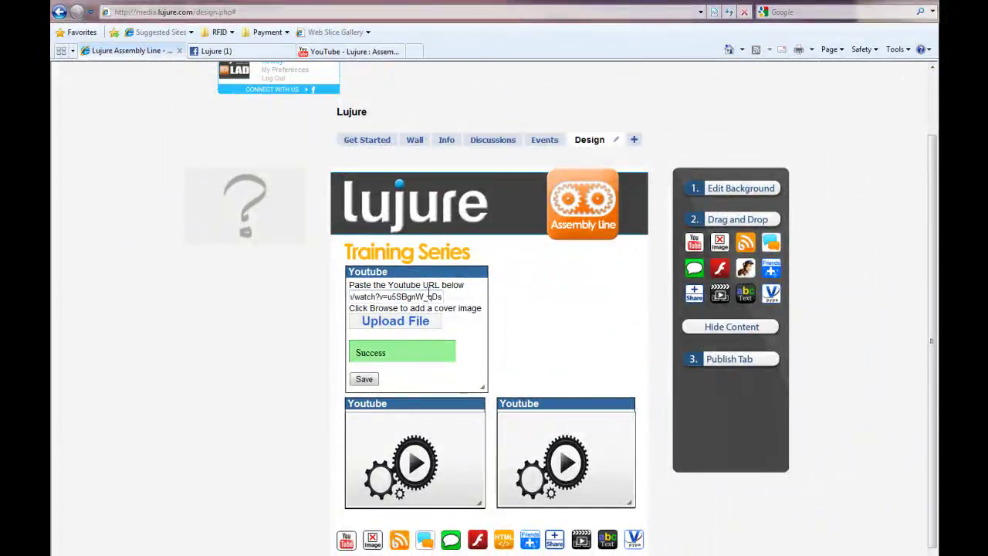
triple_click(429, 295)
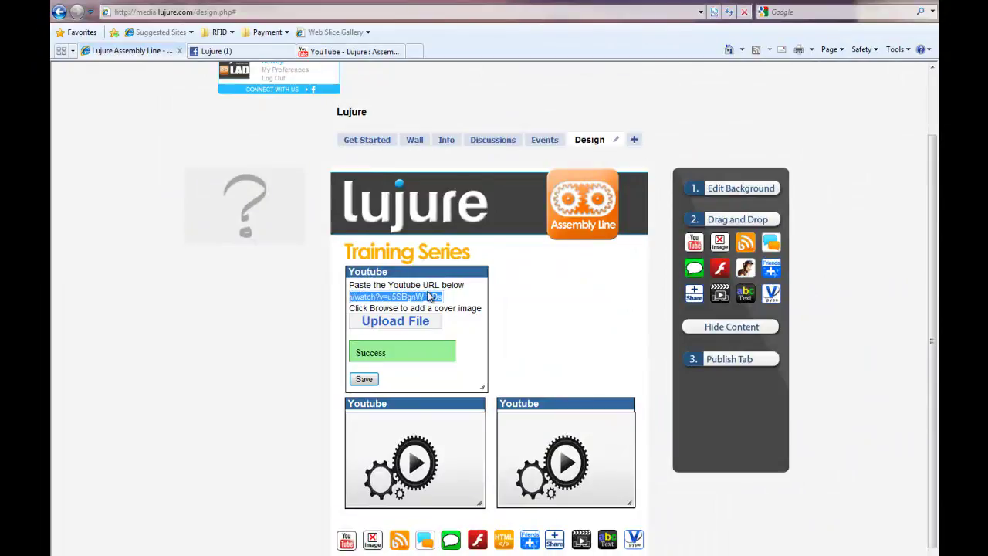
key(End)
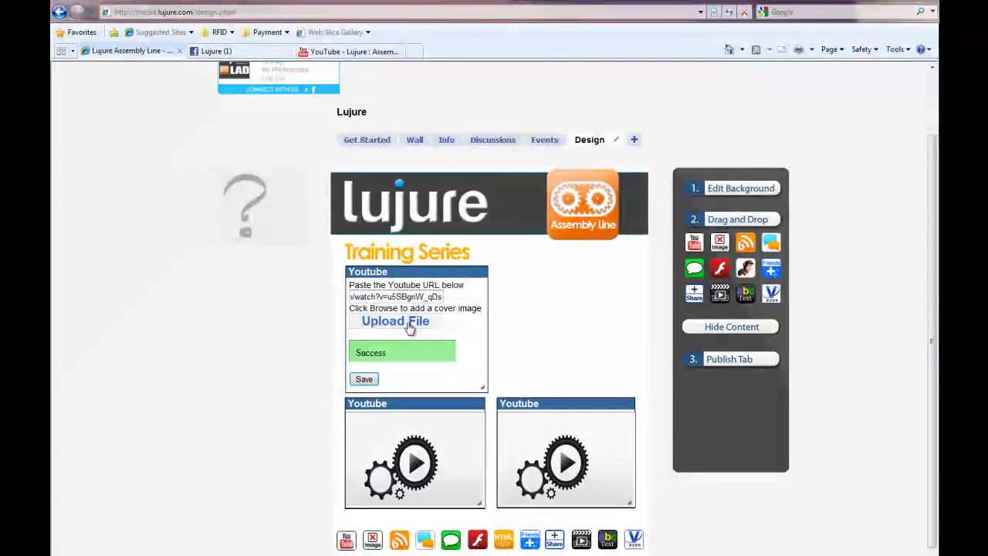
click(364, 378)
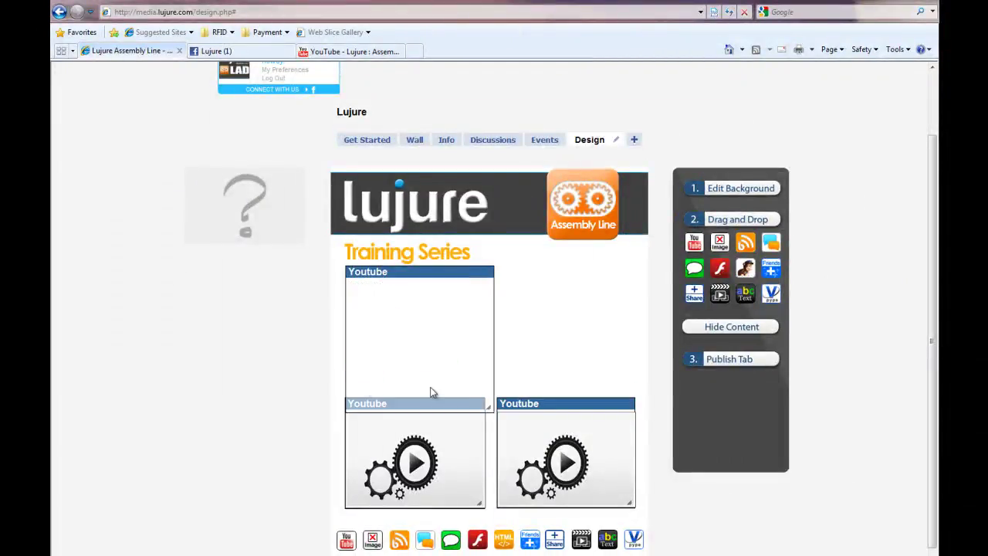
- Resize the new Youtube widget to span the width of the two widgets below it, clearing the overlap, and publish the tab
drag(484, 407, 633, 384)
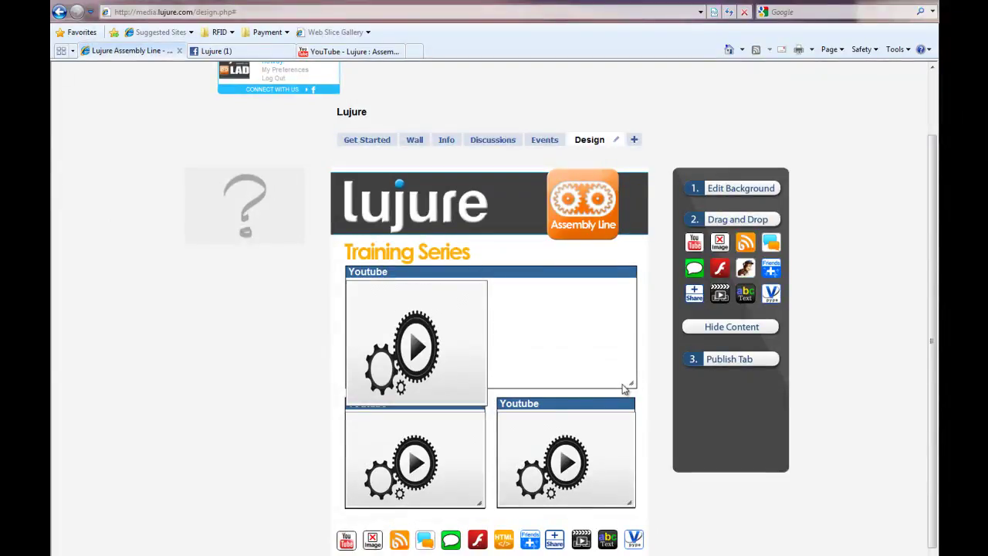
click(739, 360)
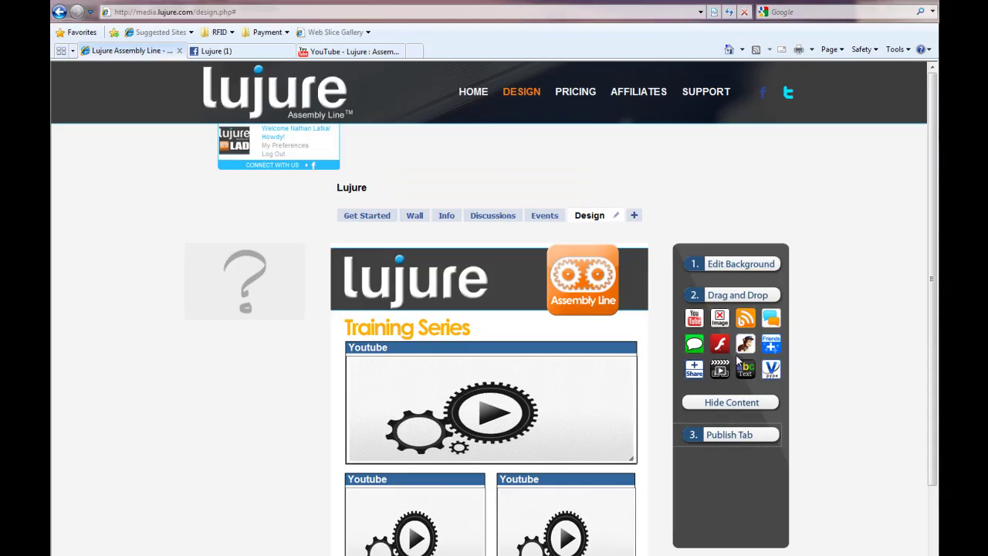
- Switch to the Lujure Facebook page and test the published Welcome tab by playing and pausing its embedded videos
click(228, 52)
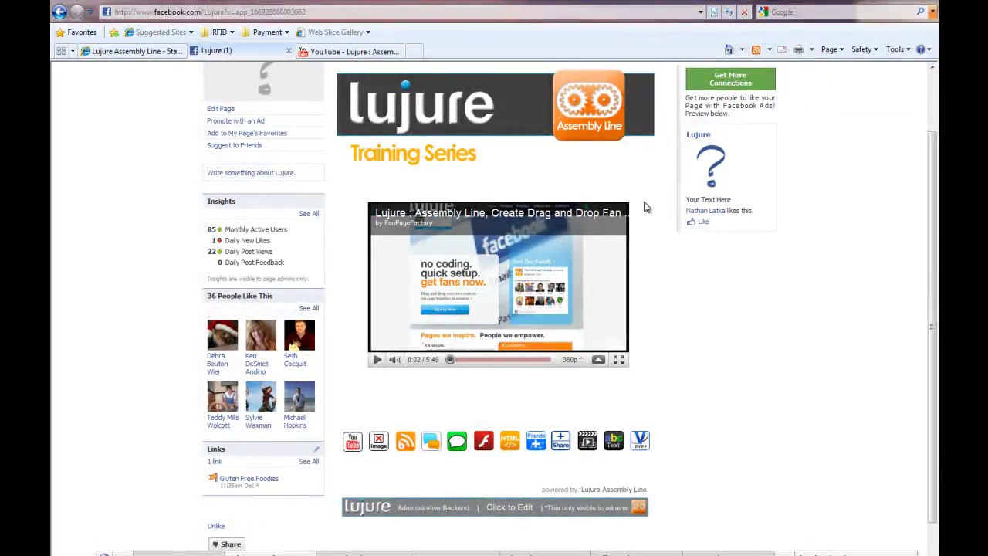
scroll(647, 207, up, 2)
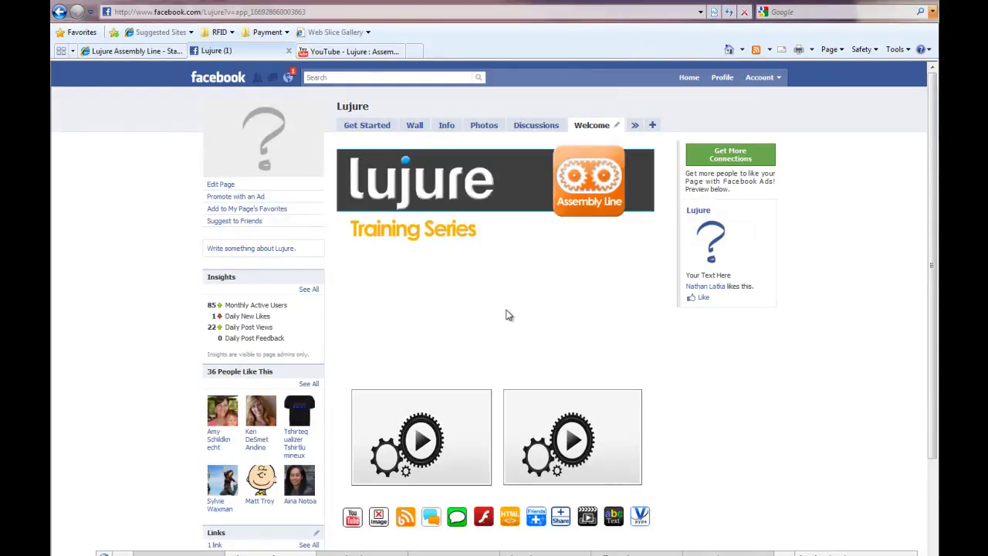
click(400, 429)
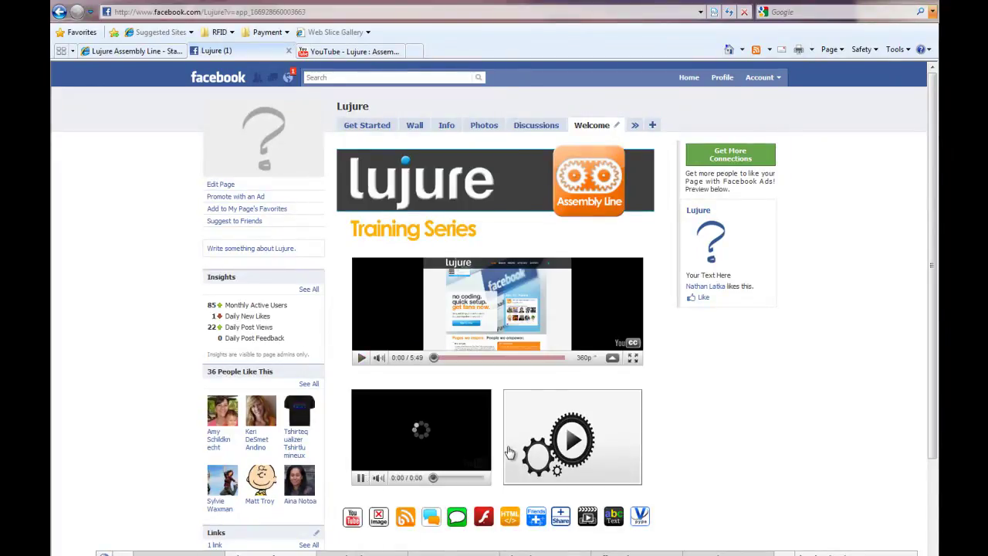
click(571, 440)
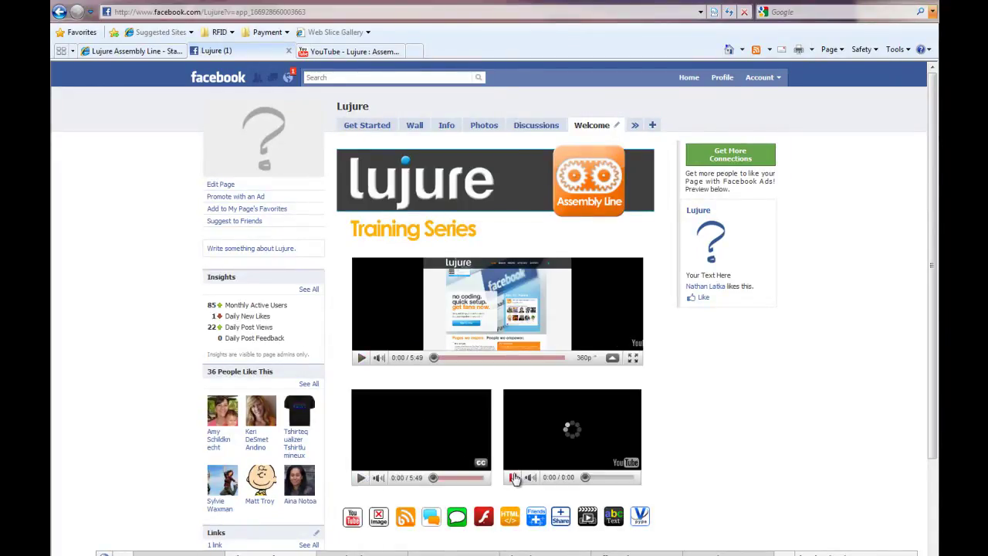
click(513, 479)
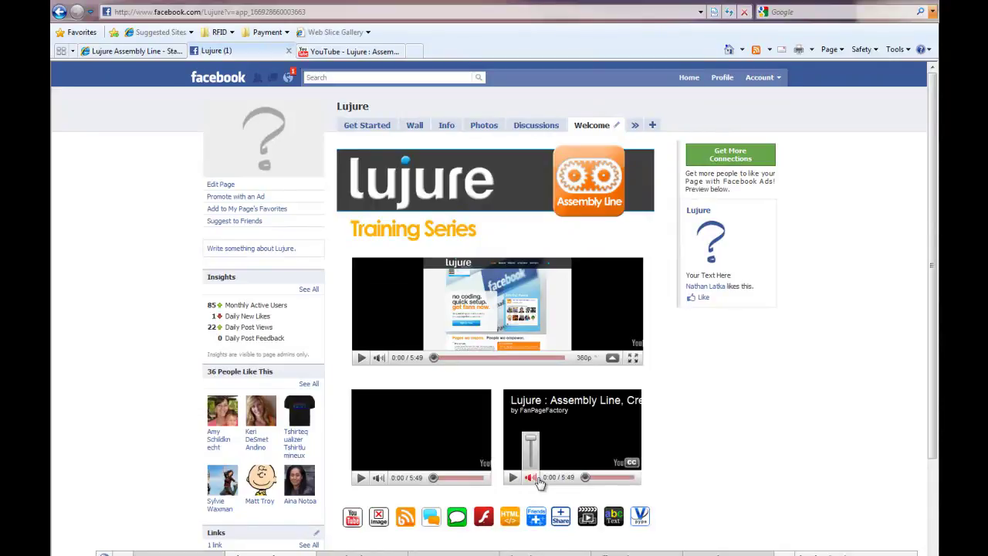